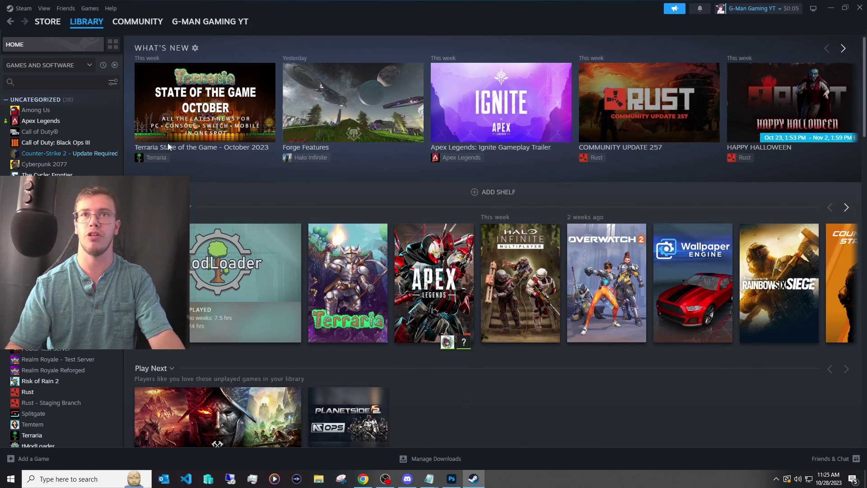
# Step: Go from the Downloads page to Steam's Storage settings and expand the library drive list
pyautogui.click(43, 9)
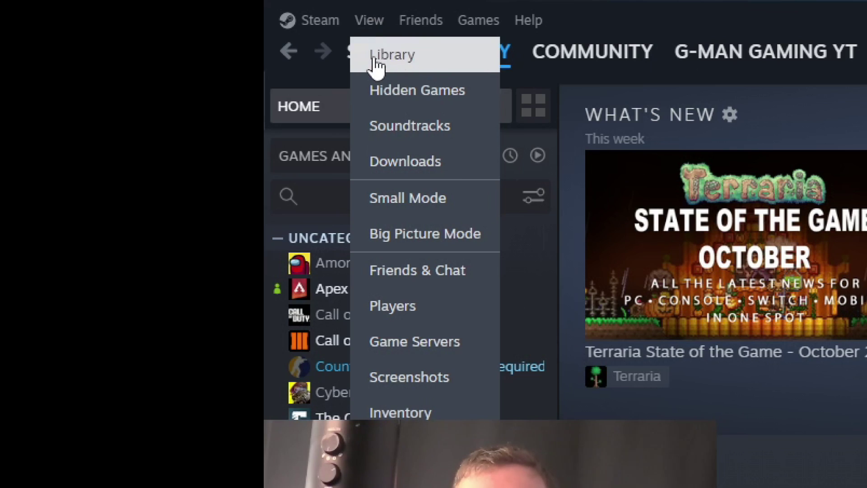
pyautogui.click(404, 162)
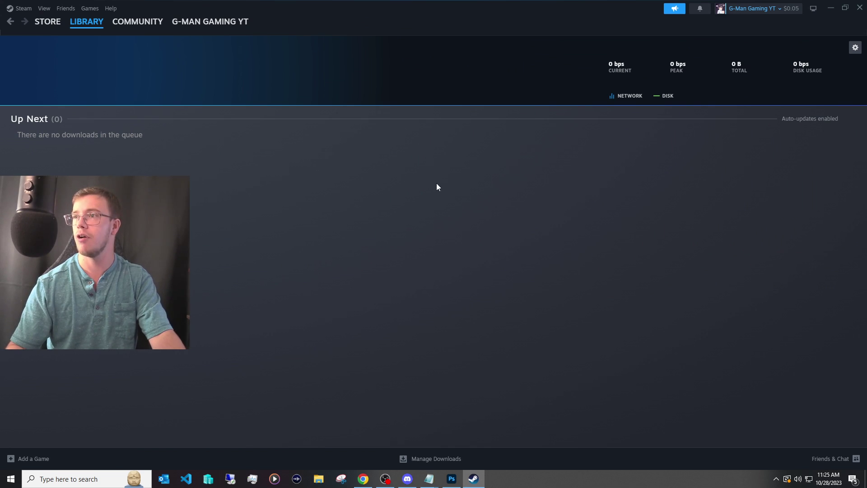
pyautogui.click(856, 49)
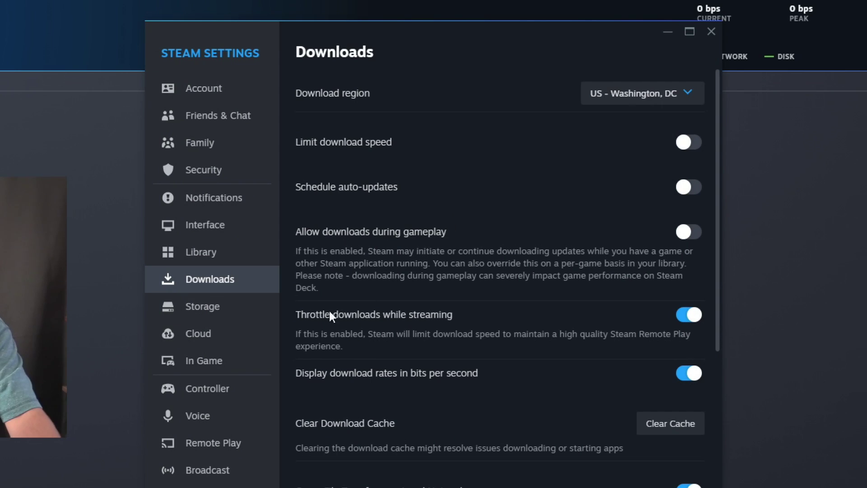
pyautogui.click(248, 315)
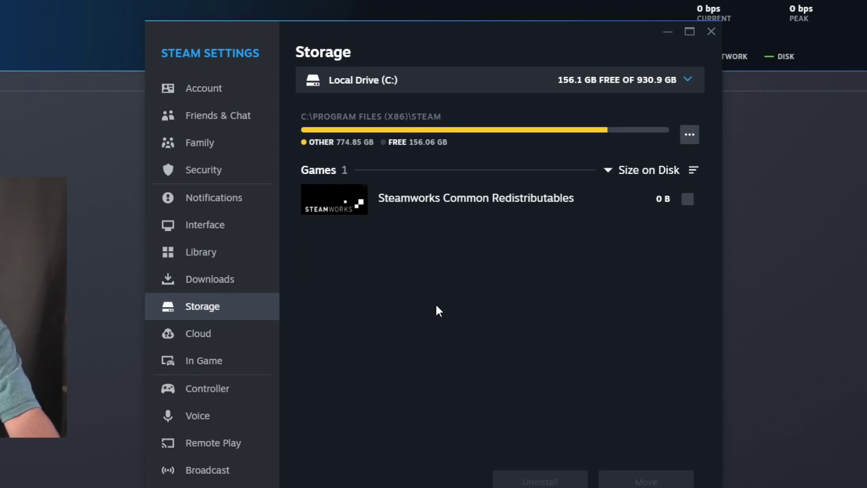
pyautogui.click(428, 82)
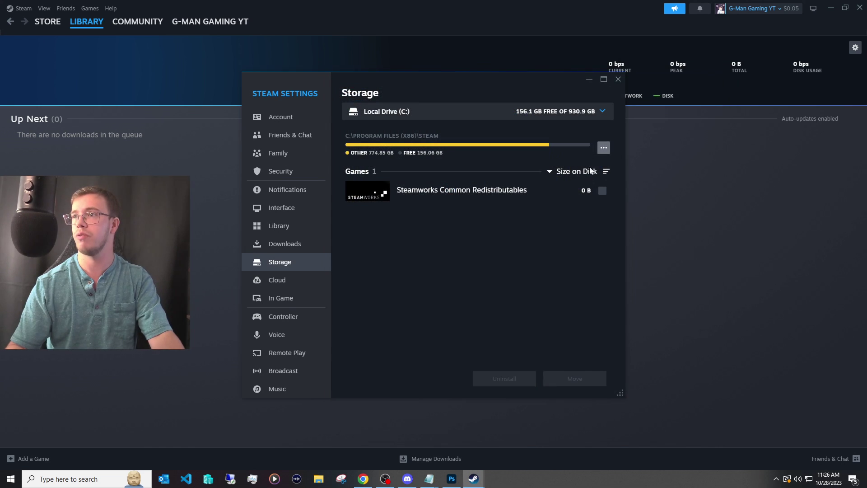
# Step: Use Add Drive to try adding a library folder on Local Drive (D:)
pyautogui.click(465, 112)
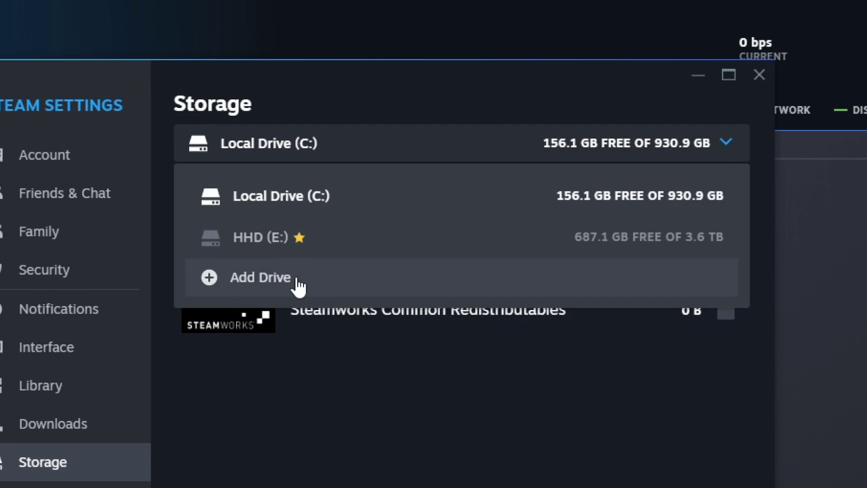
pyautogui.click(298, 284)
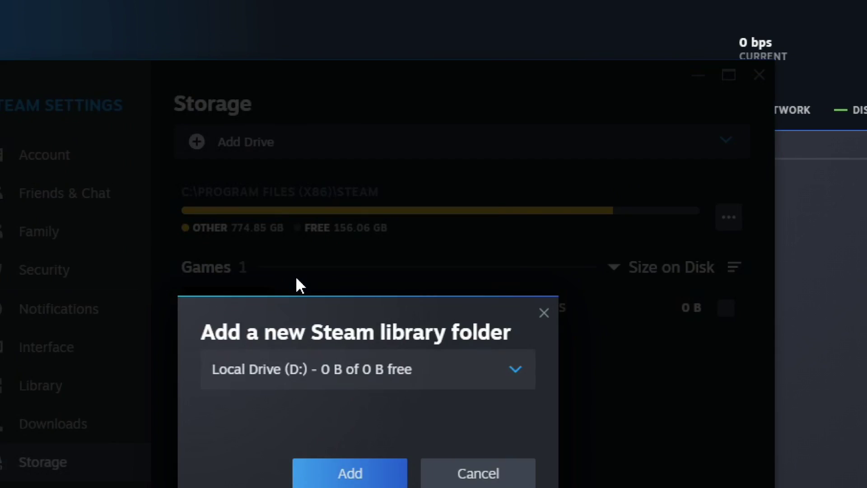
pyautogui.click(412, 189)
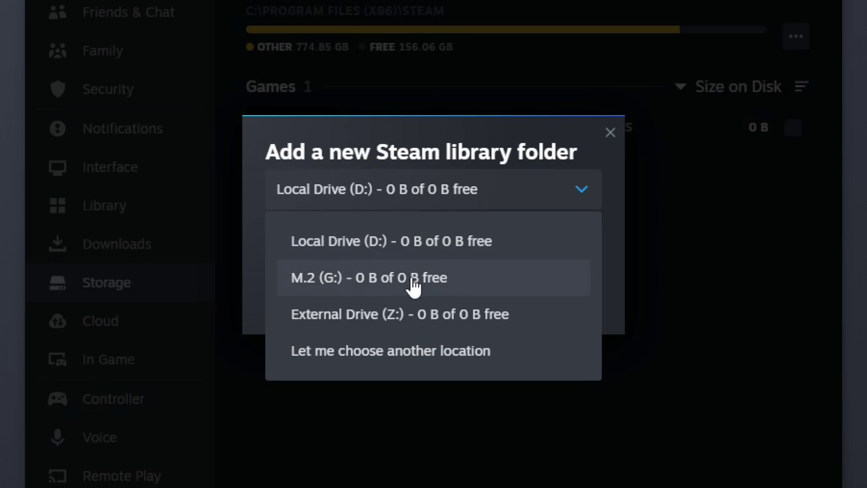
pyautogui.click(342, 246)
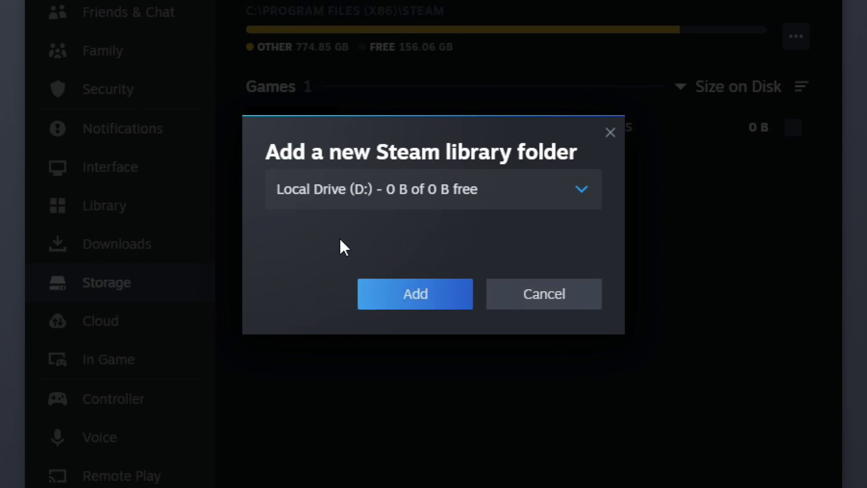
pyautogui.click(431, 298)
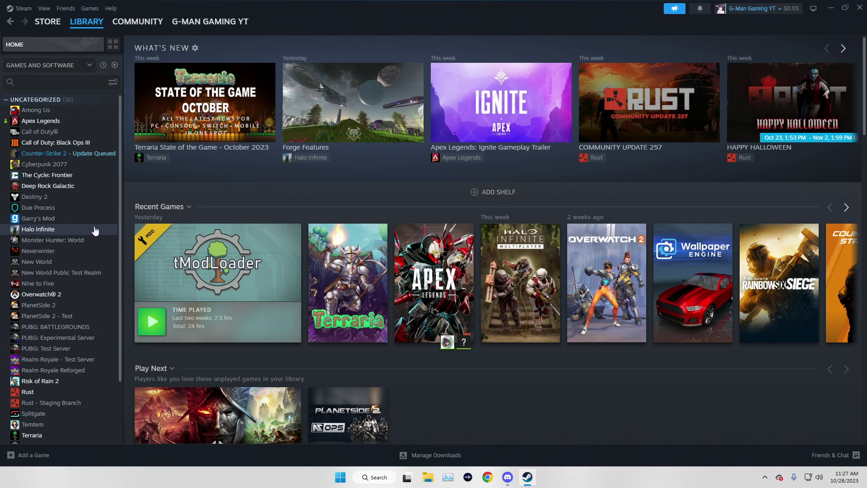
# Step: Show Halo Infinite's Installed Files properties, listing 53.11 GB on Local Drive (C:)
pyautogui.click(56, 232)
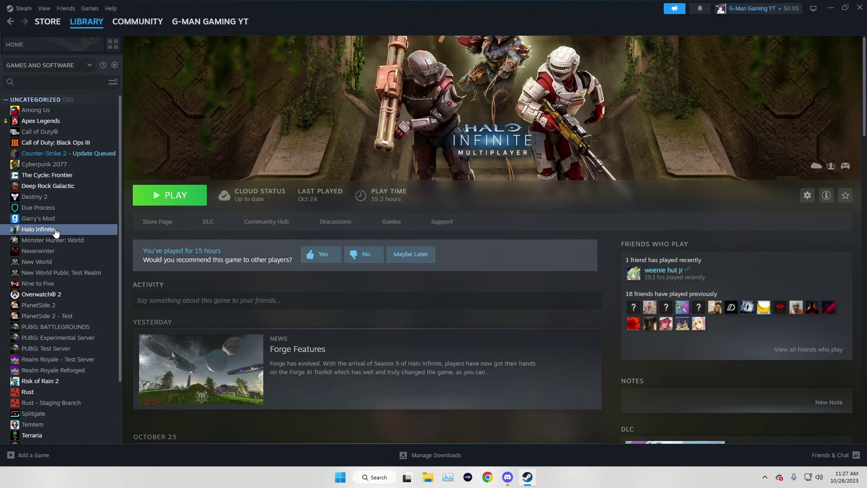
pyautogui.rightClick(56, 231)
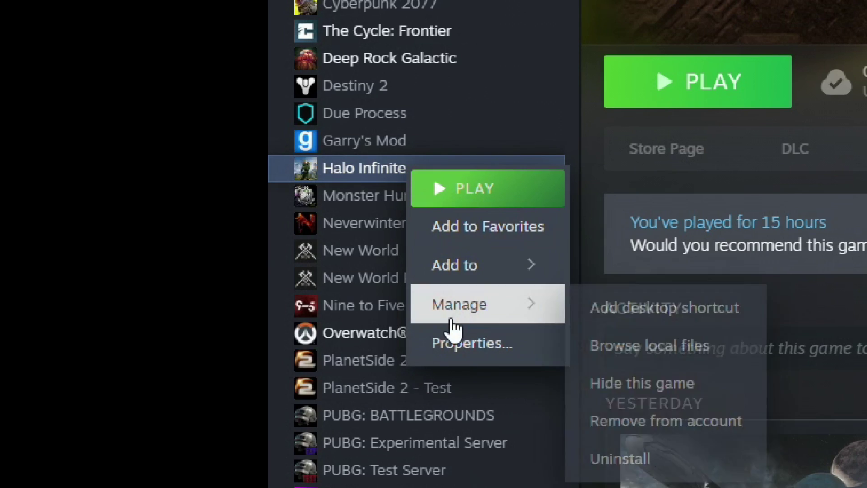
pyautogui.click(451, 341)
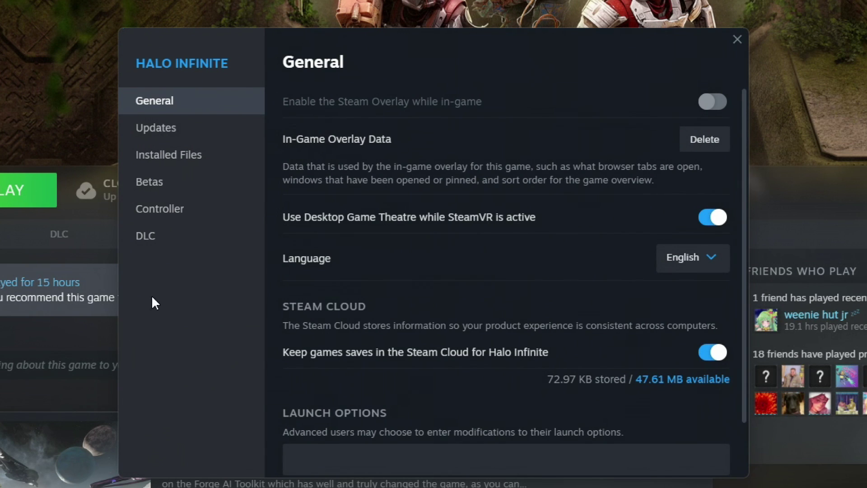
pyautogui.click(180, 164)
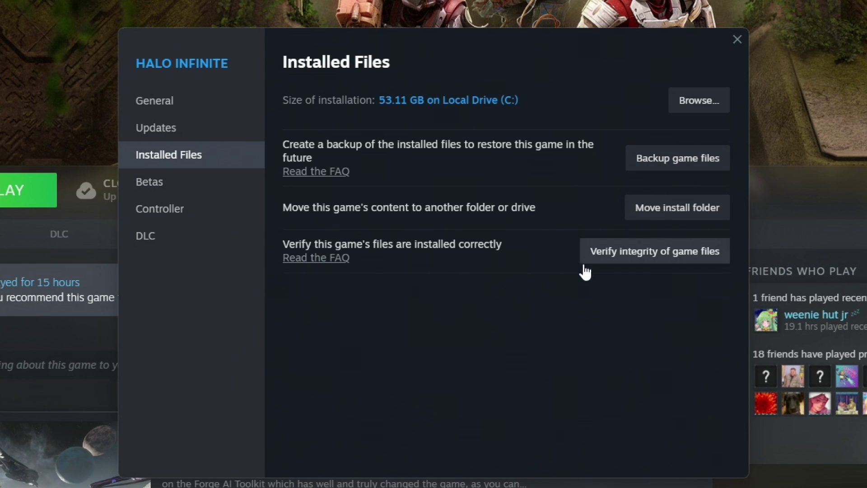
# Step: Move Halo Infinite's install folder to the HDD (D:) library
pyautogui.click(668, 217)
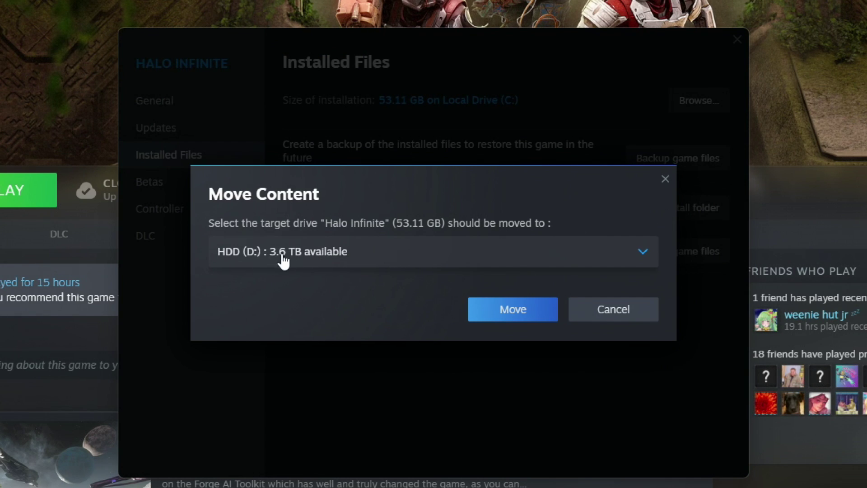
pyautogui.click(536, 316)
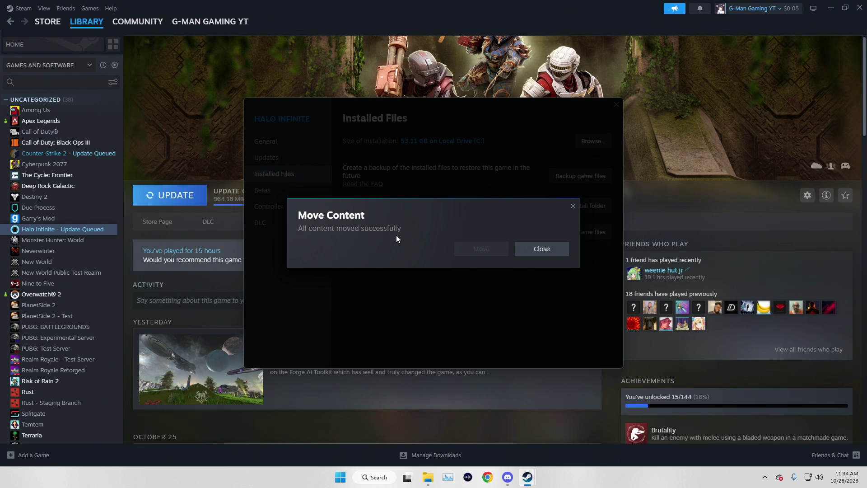
# Step: Close the move success notice and check free drive space under This PC
pyautogui.click(530, 251)
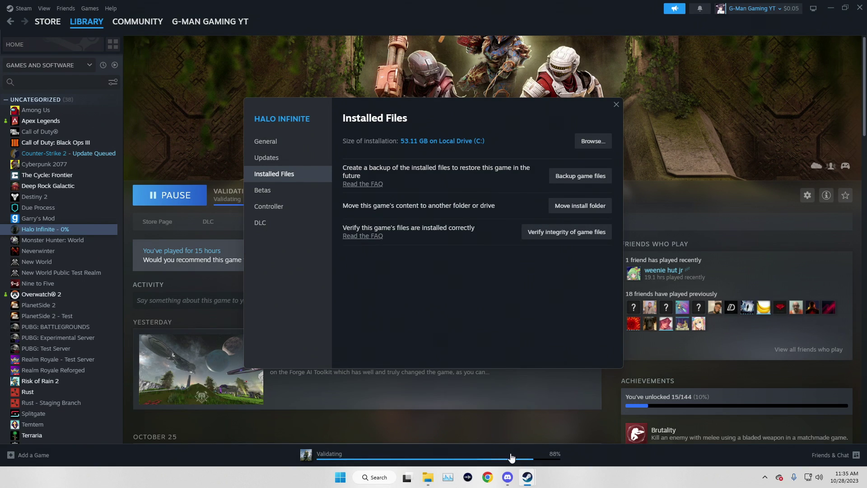
pyautogui.click(430, 479)
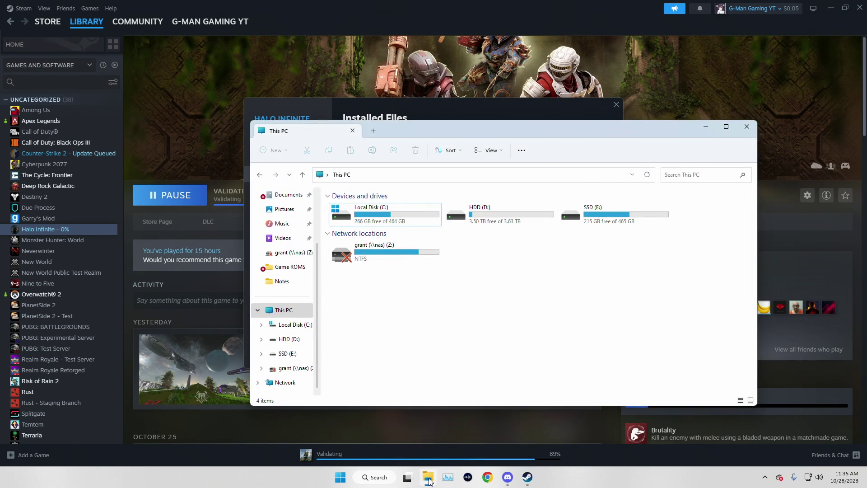